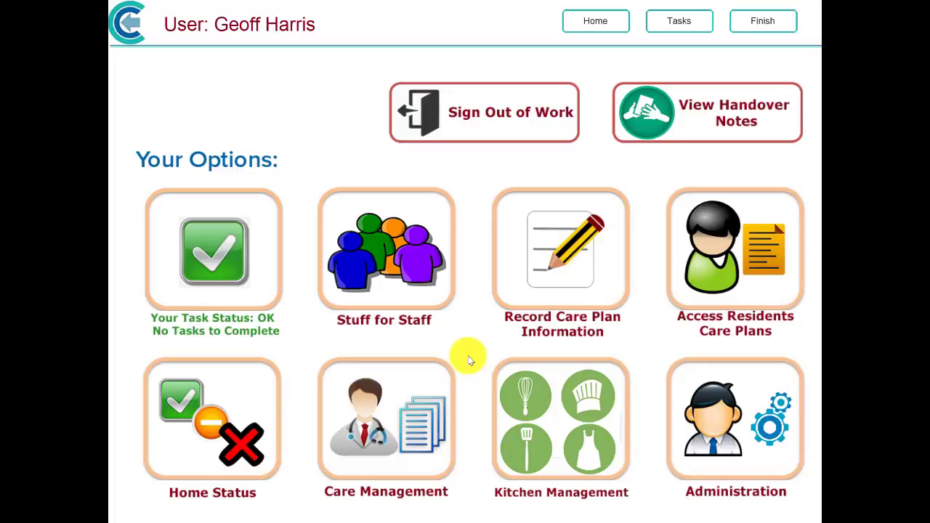
# - Open a new Intensive Care monitoring record for the resident in Ground Floor 4
pyautogui.click(546, 276)
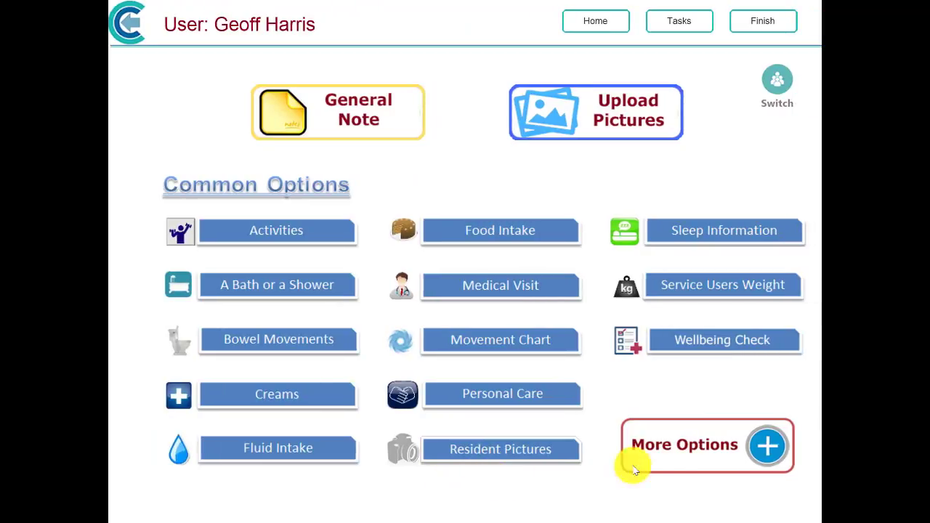
pyautogui.click(752, 443)
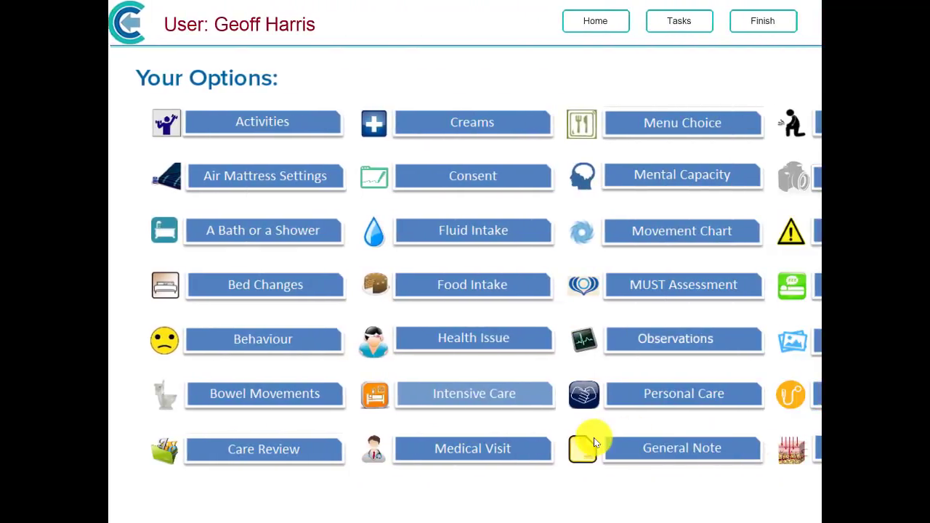
pyautogui.click(441, 394)
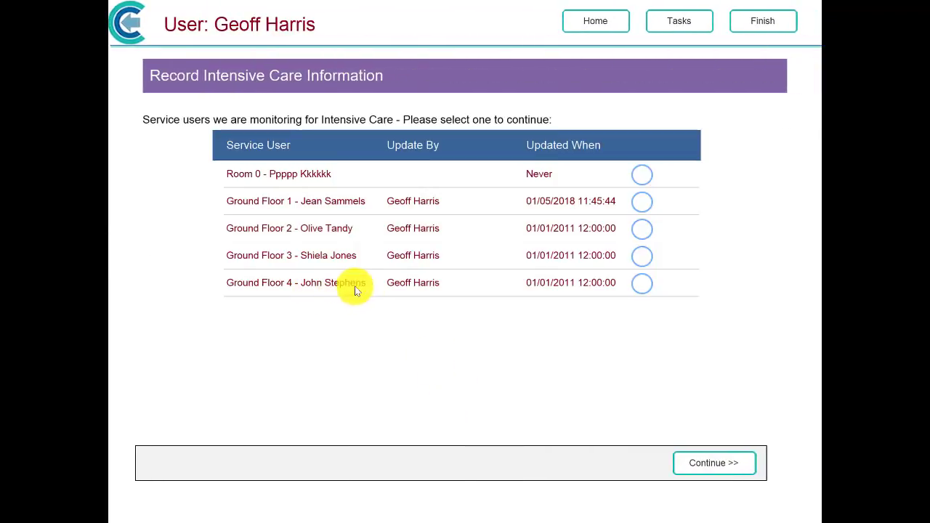
pyautogui.click(642, 285)
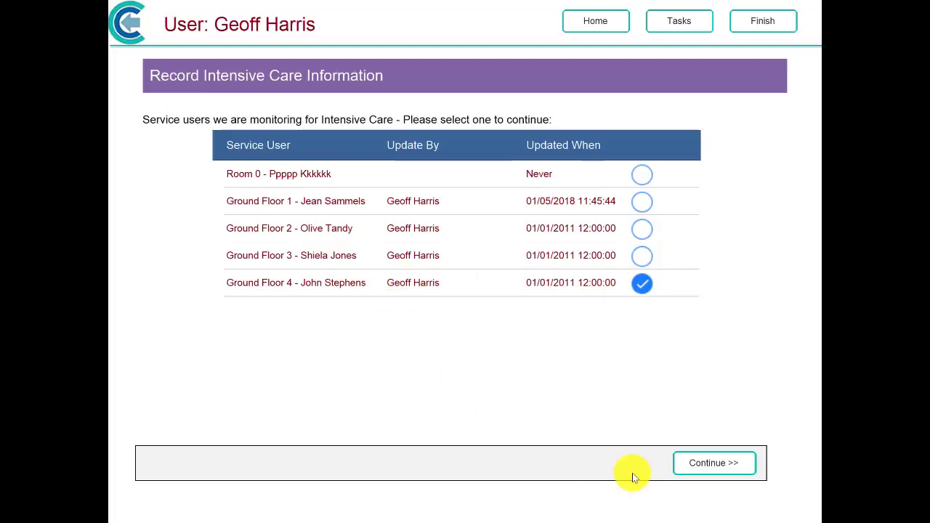
pyautogui.click(708, 465)
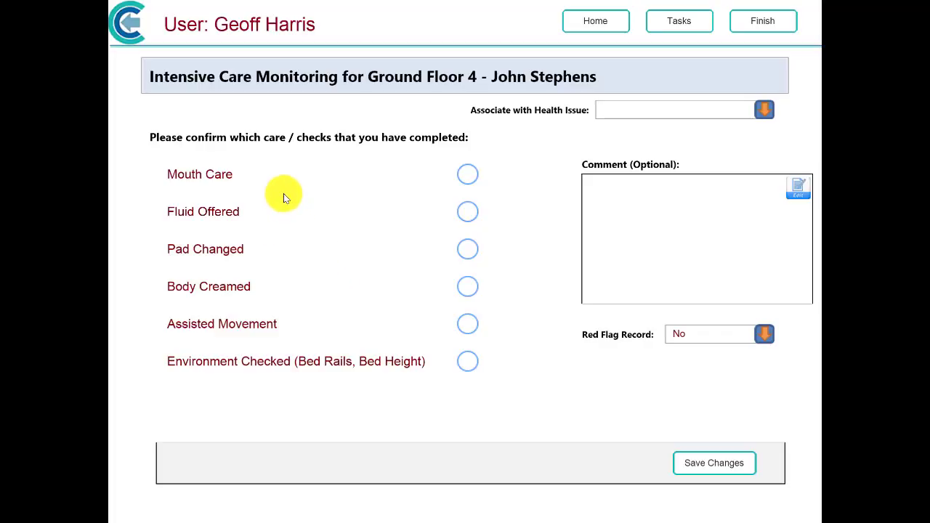
# - Mark Mouth Care, Pad Changed and Assisted Movement as completed in the intensive care record
pyautogui.click(466, 178)
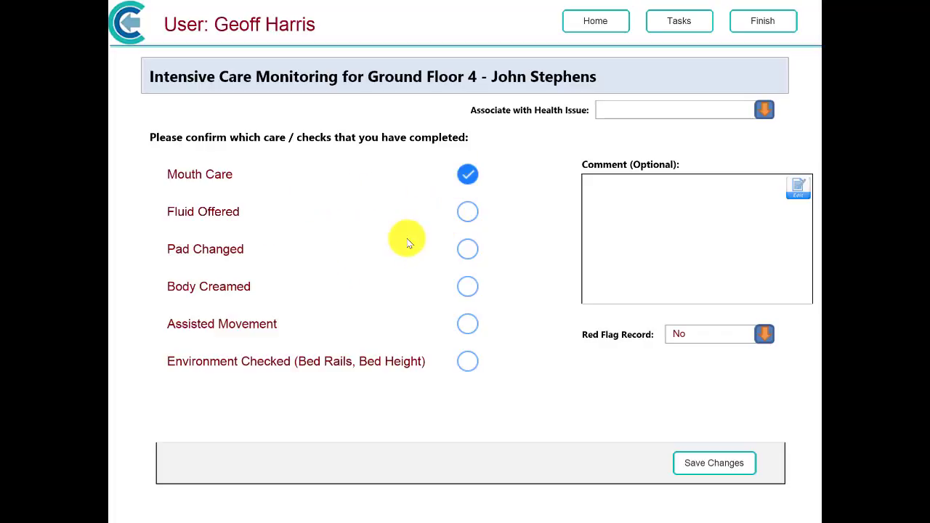
pyautogui.click(468, 252)
pyautogui.click(466, 325)
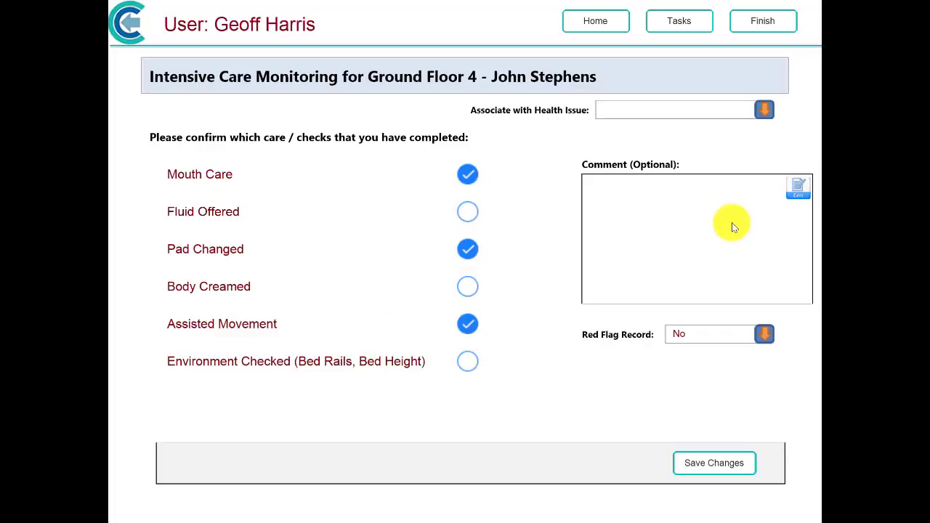
# - Check the optional comment editor and the available Red Flag Record durations for the intensive care record
pyautogui.click(797, 188)
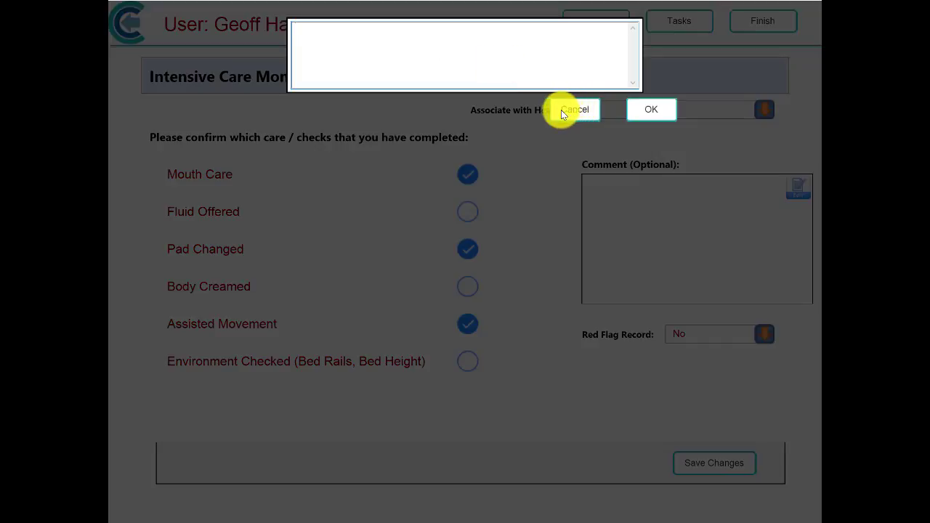
pyautogui.click(561, 110)
pyautogui.click(729, 342)
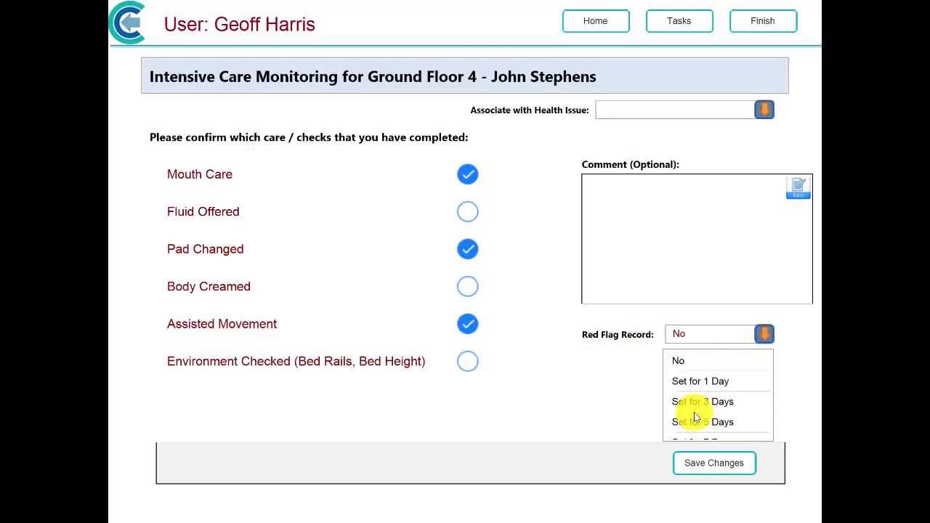
pyautogui.click(702, 339)
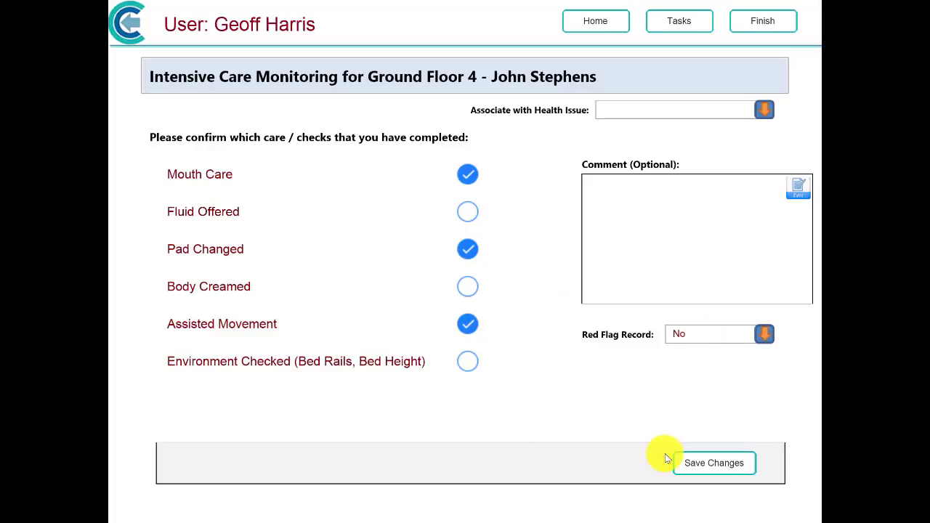
# - Save the Ground Floor 4 intensive care record and confirm that it is correct
pyautogui.click(693, 467)
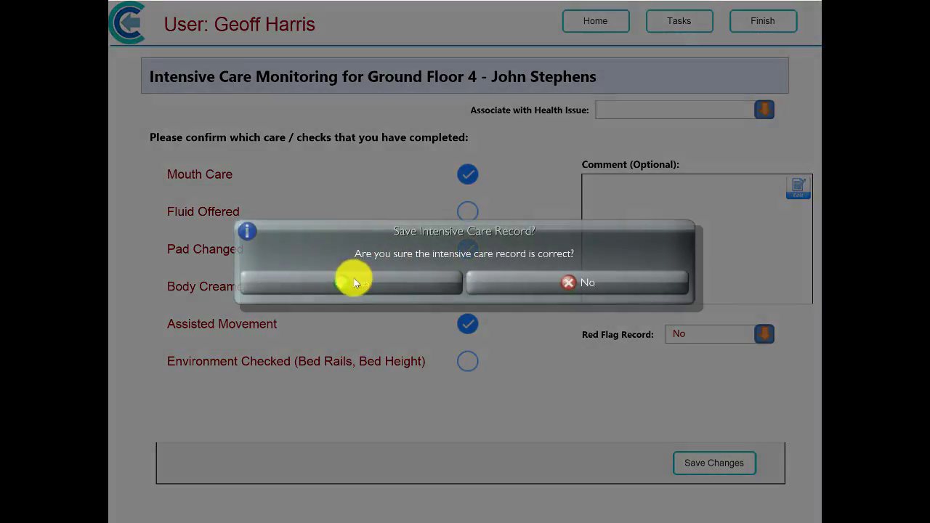
pyautogui.click(354, 286)
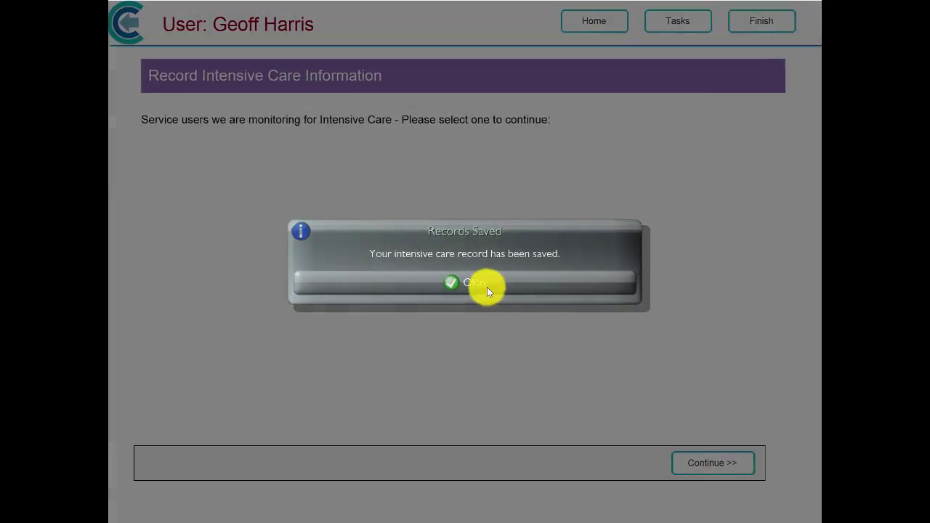
pyautogui.click(460, 285)
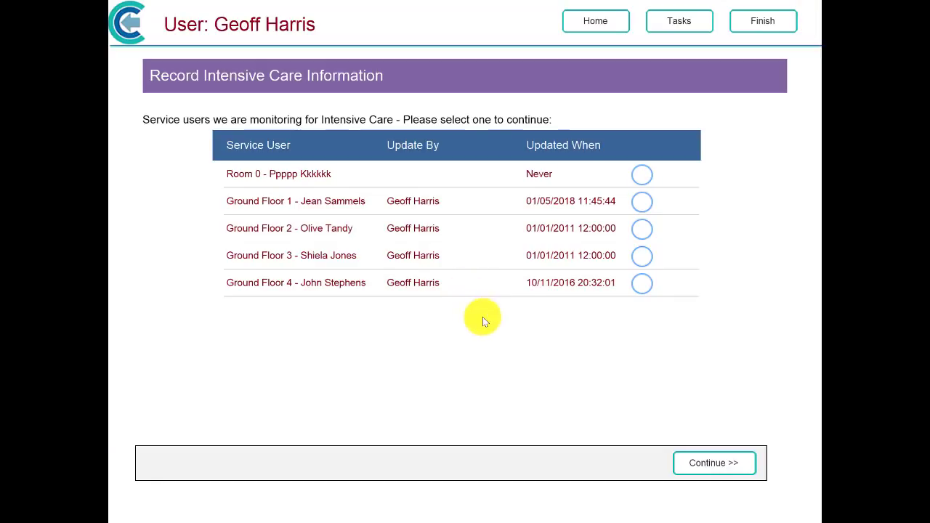
# - Open the Breakfast menu choice for the resident in First Floor 6a
pyautogui.click(583, 24)
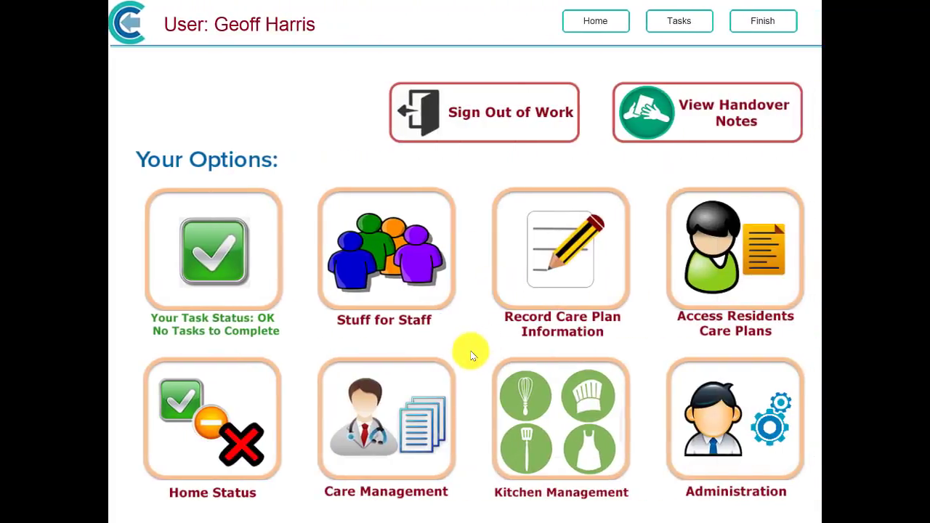
pyautogui.click(533, 275)
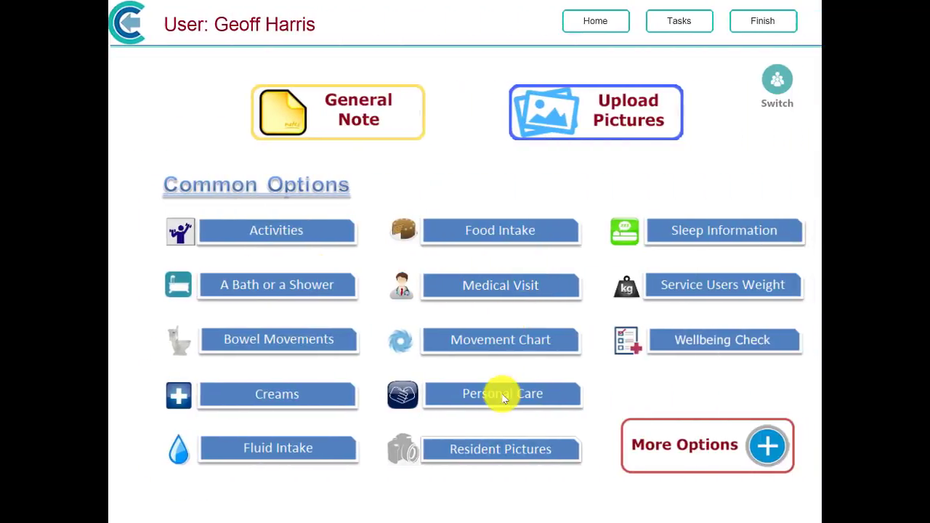
pyautogui.click(760, 448)
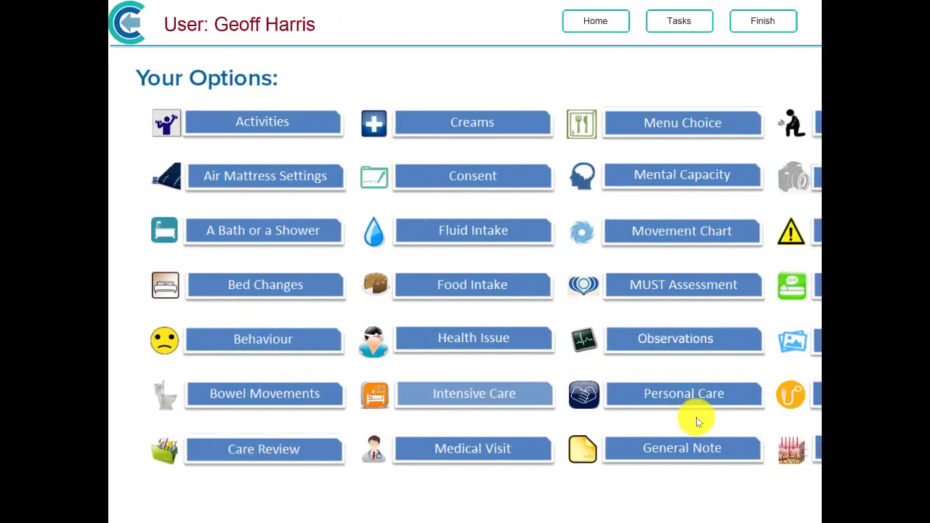
pyautogui.click(652, 122)
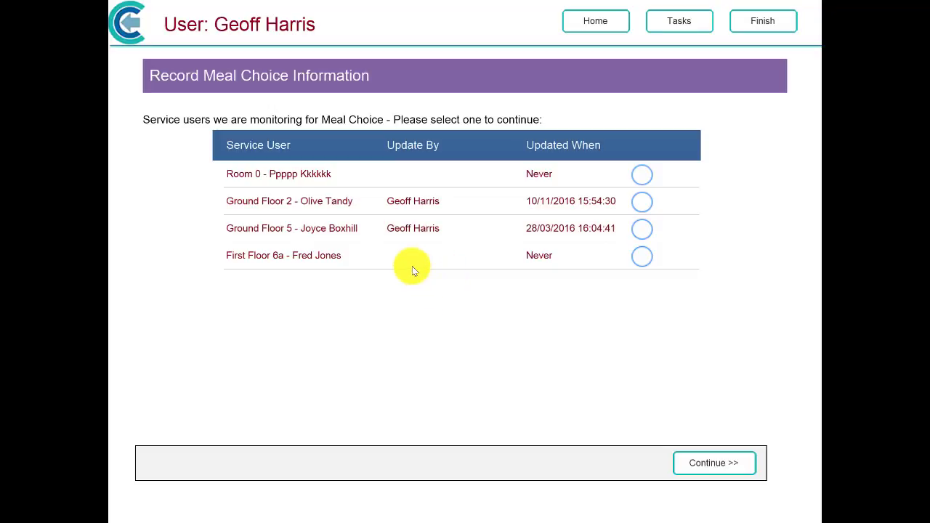
pyautogui.click(642, 256)
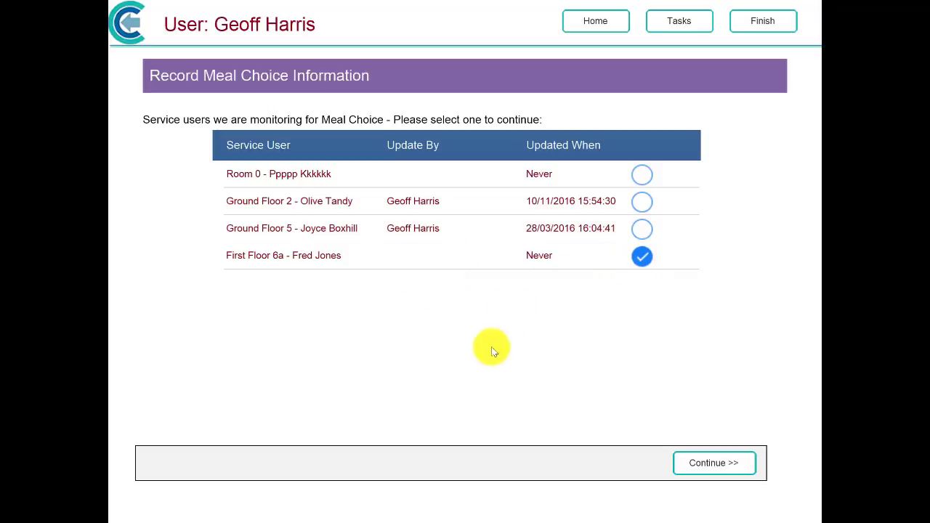
pyautogui.click(699, 461)
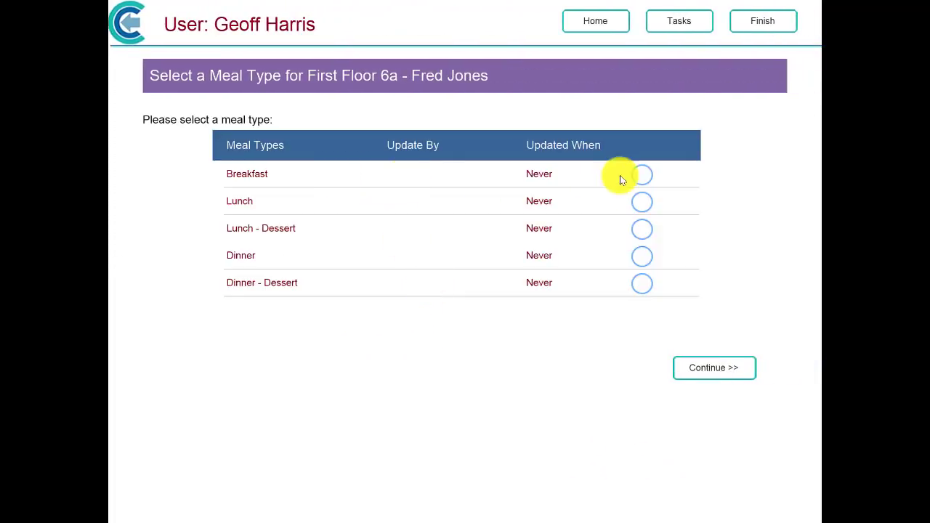
pyautogui.click(640, 176)
pyautogui.click(705, 368)
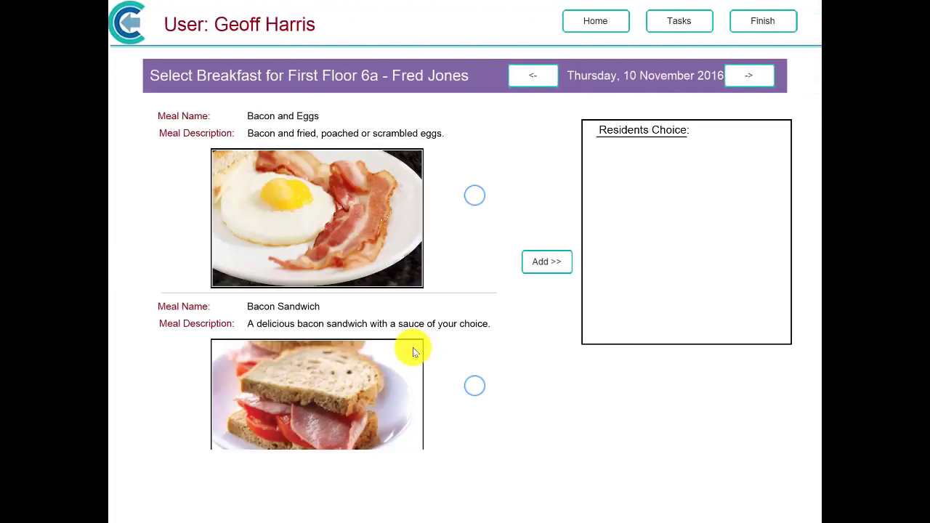
# - Browse the breakfast meals and add Bacon and Eggs to the resident's choice
pyautogui.scroll(-2, 446, 364)
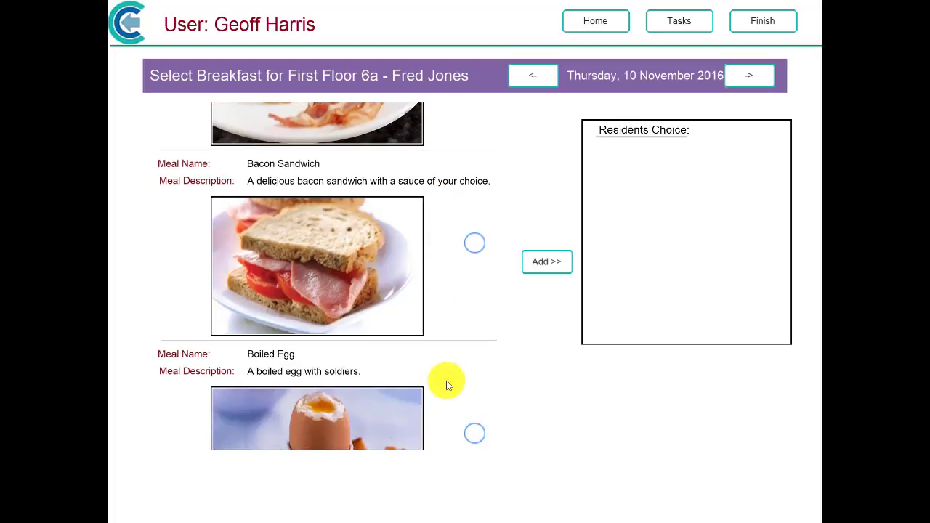
pyautogui.scroll(-2, 446, 380)
pyautogui.scroll(3, 459, 268)
pyautogui.scroll(1, 449, 381)
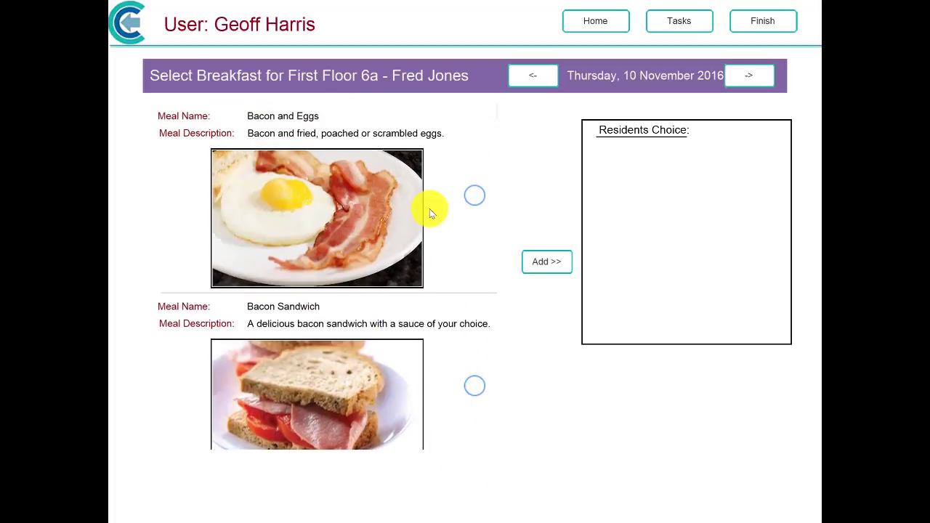
pyautogui.click(473, 195)
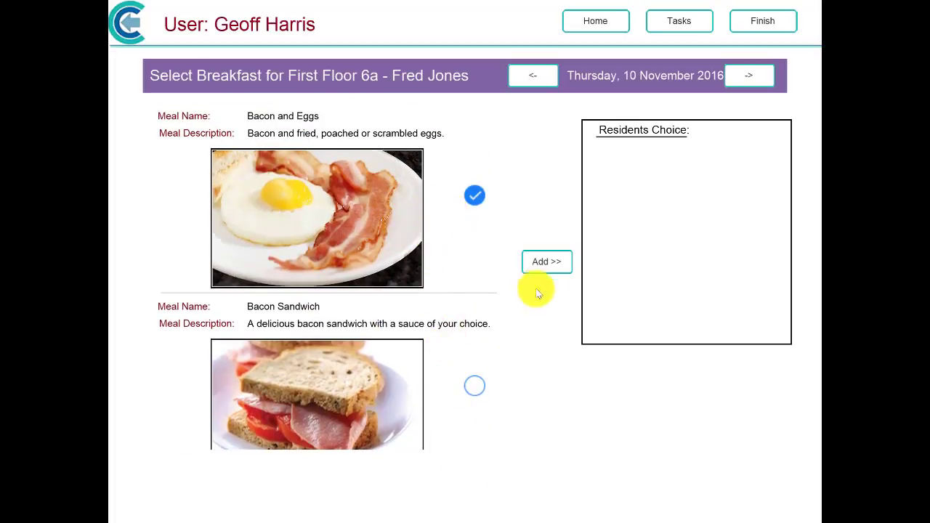
pyautogui.click(543, 261)
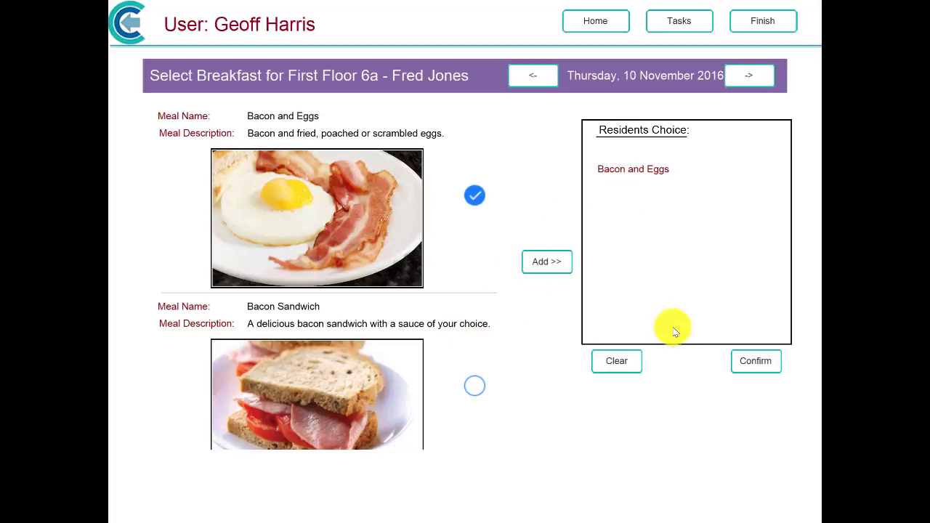
# - Add Bread, Butter & Marmalade to the resident's breakfast choice and save the menu choice
pyautogui.scroll(-2, 452, 185)
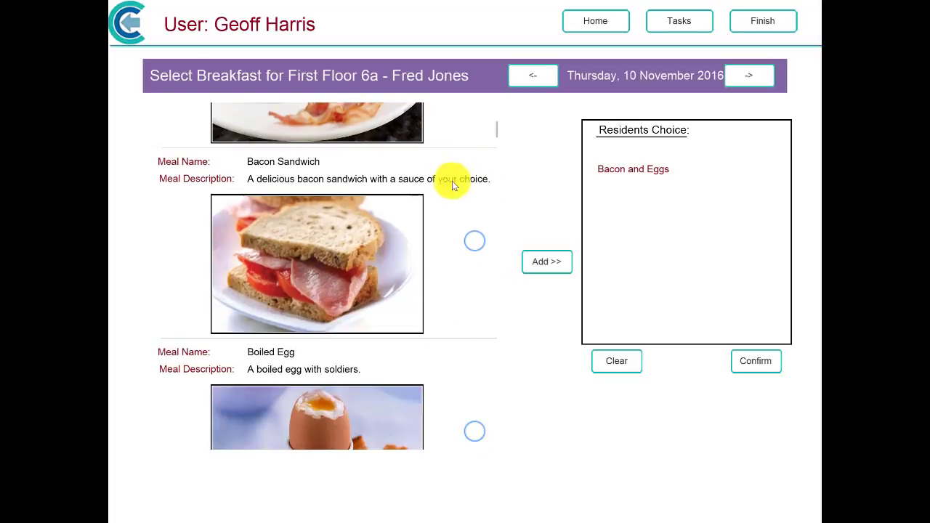
pyautogui.scroll(-5, 452, 186)
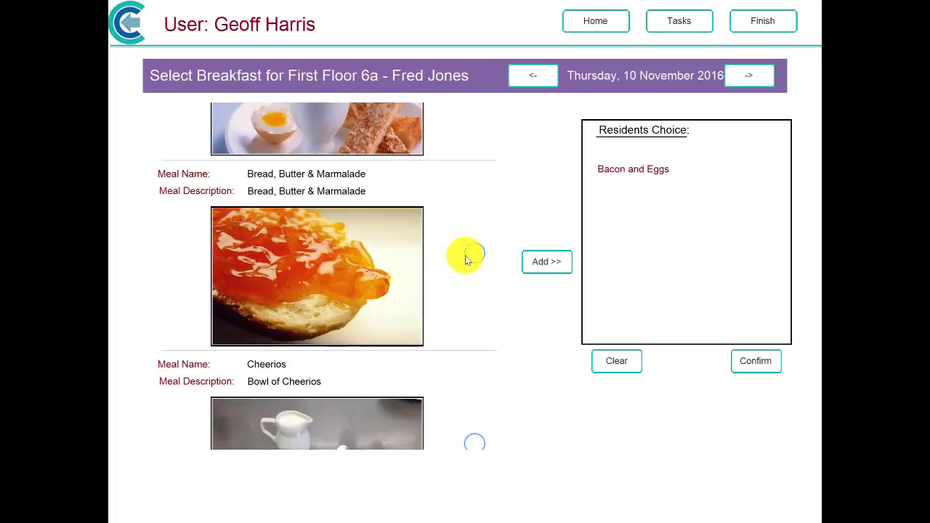
pyautogui.click(469, 258)
pyautogui.click(531, 266)
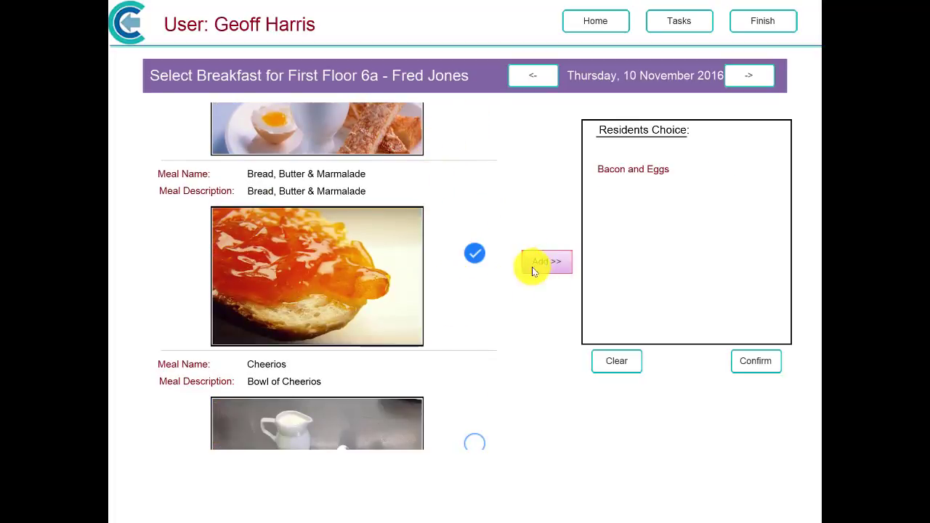
pyautogui.click(746, 363)
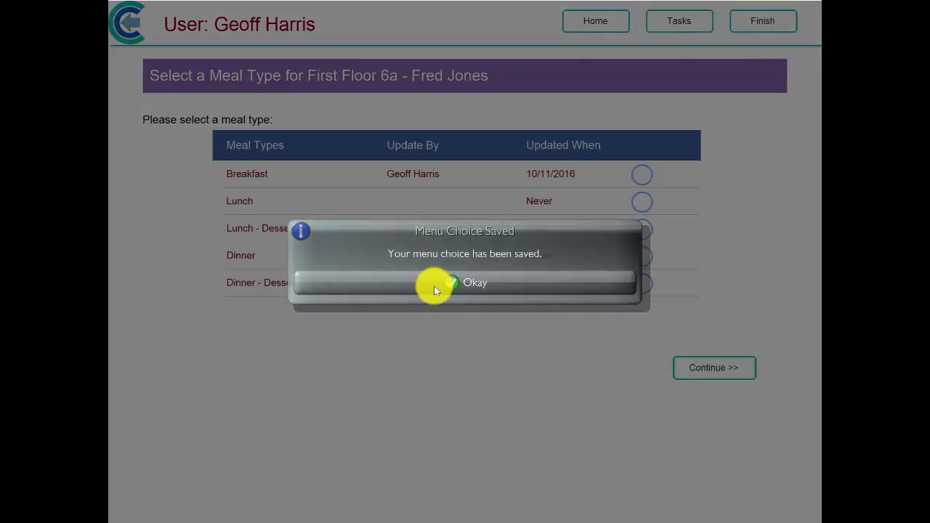
pyautogui.click(434, 286)
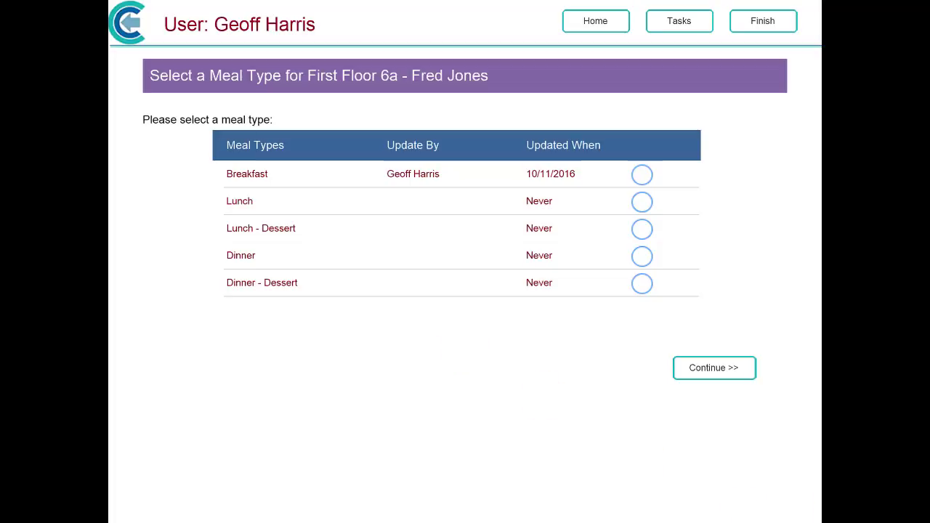
# - Open a new MUST Assessment for the resident in First Floor 6a
pyautogui.click(595, 20)
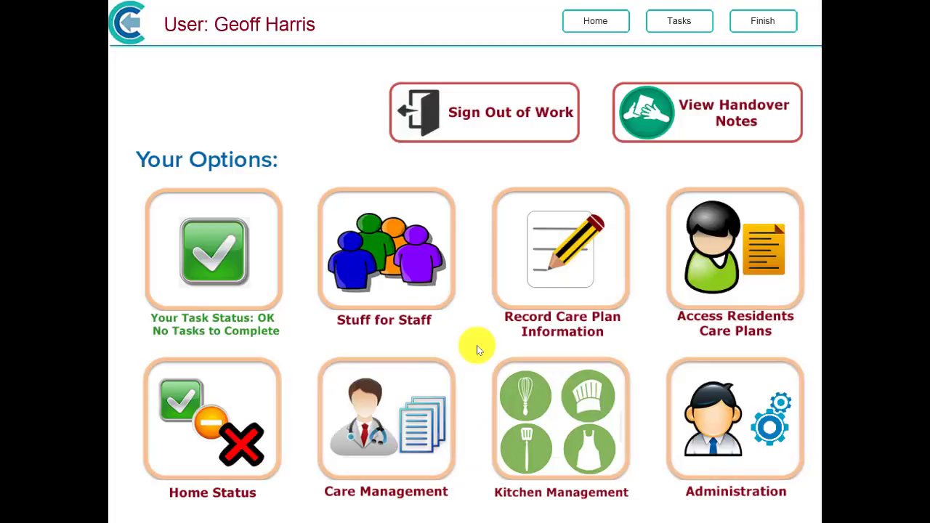
pyautogui.click(581, 252)
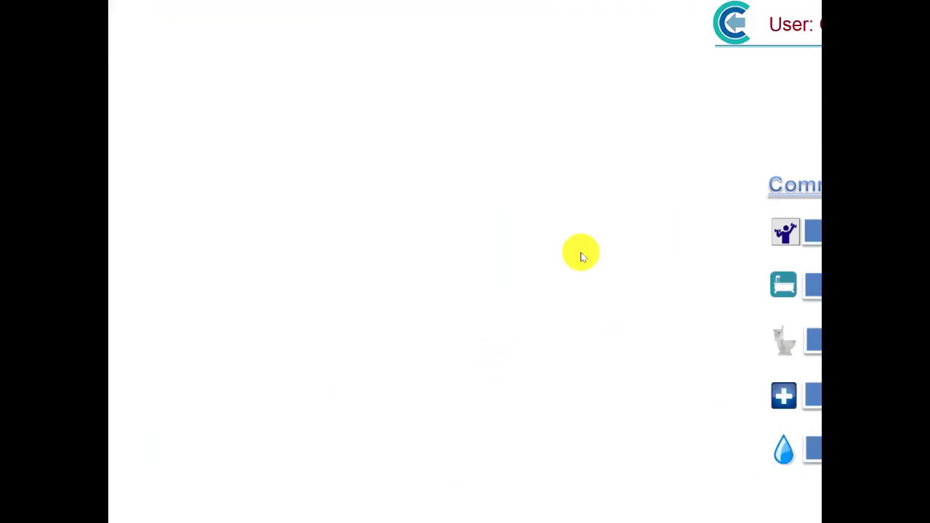
pyautogui.click(766, 444)
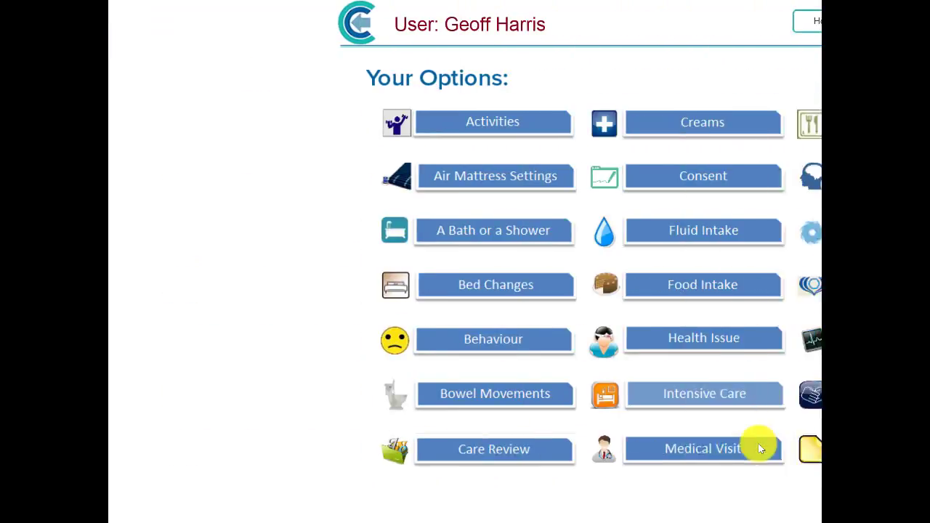
pyautogui.click(666, 284)
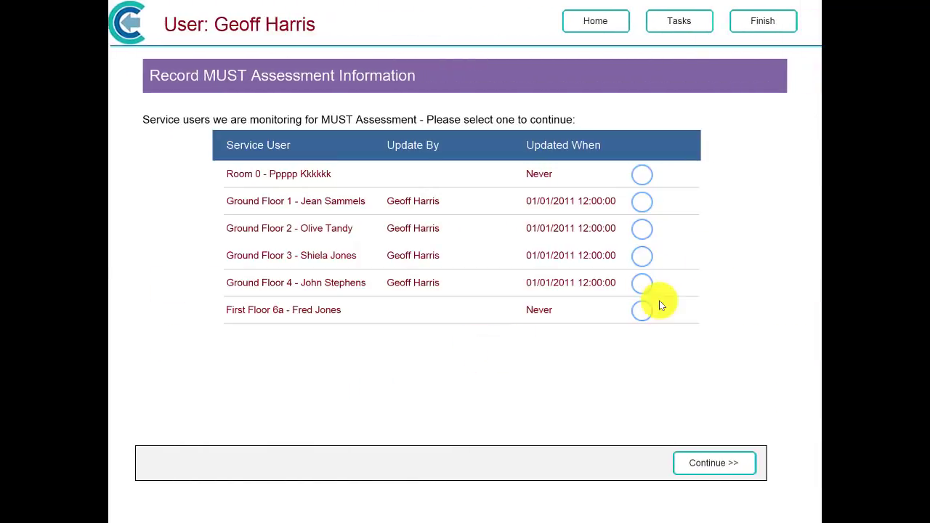
pyautogui.click(642, 312)
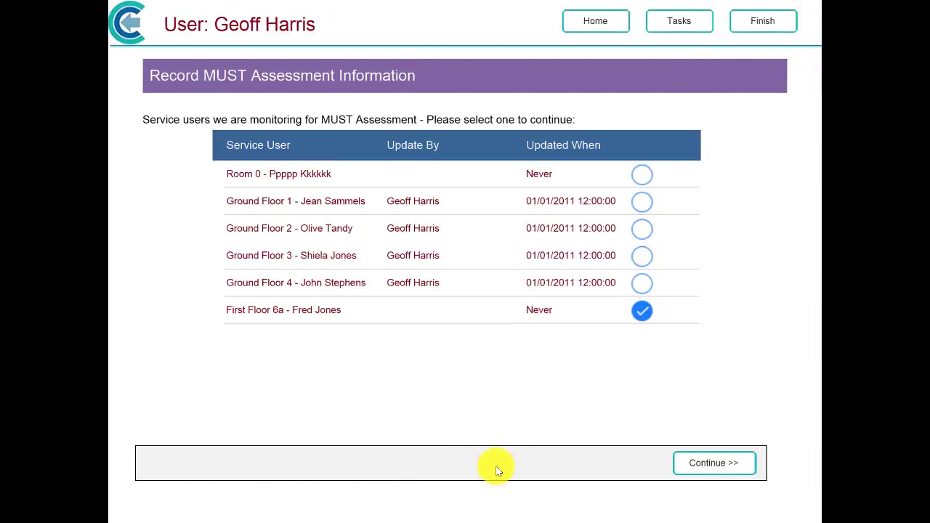
pyautogui.click(698, 468)
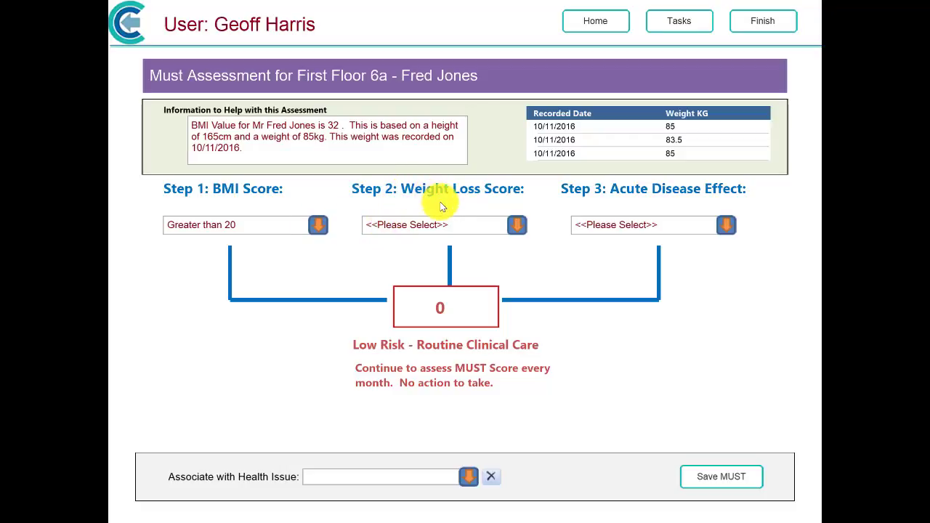
# - Set the weight loss score to Less than 5% and the acute disease effect to Dementia Dietary Decline in the MUST assessment
pyautogui.click(513, 225)
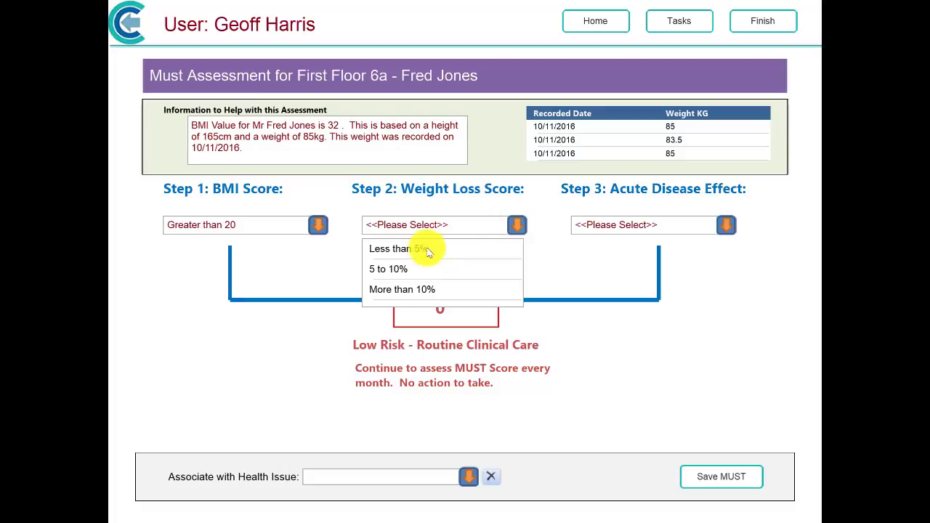
pyautogui.click(400, 250)
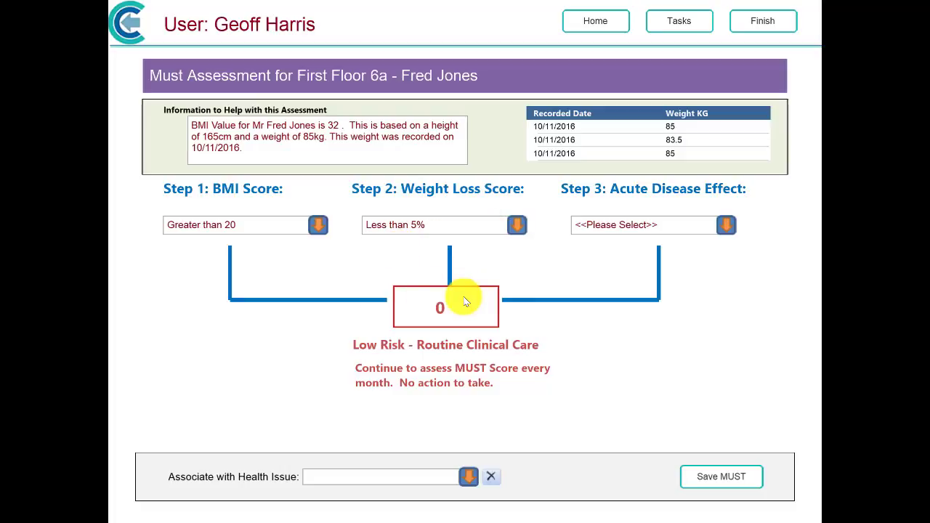
pyautogui.click(646, 225)
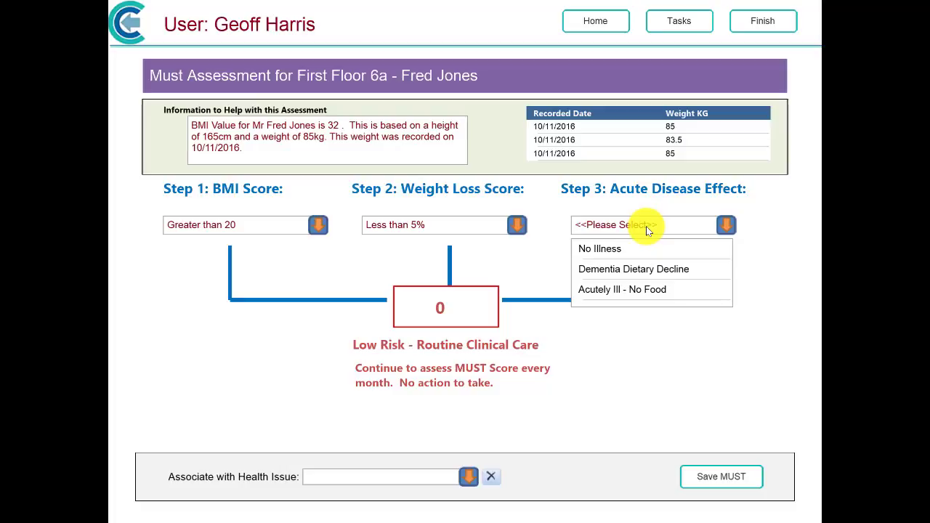
pyautogui.click(600, 269)
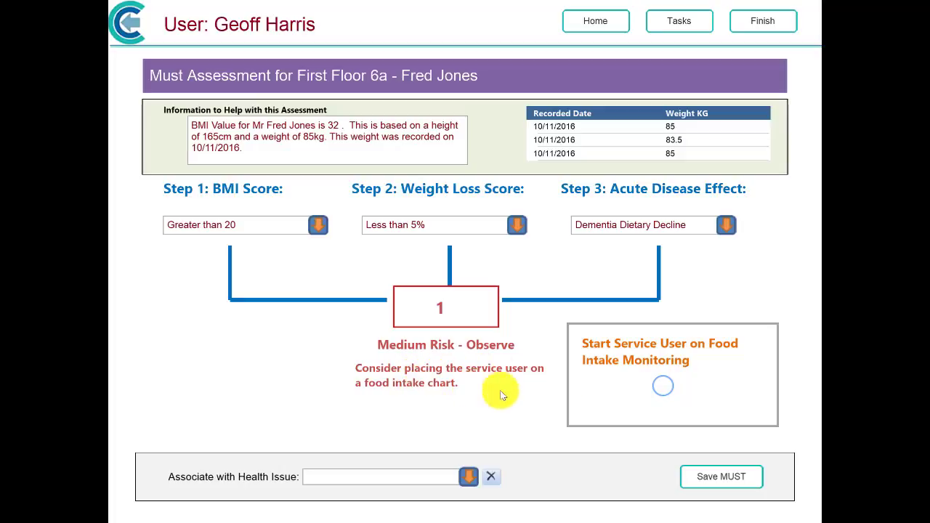
# - Mark the service user to start on food intake monitoring and change the weight loss score to 5 to 10%
pyautogui.click(666, 390)
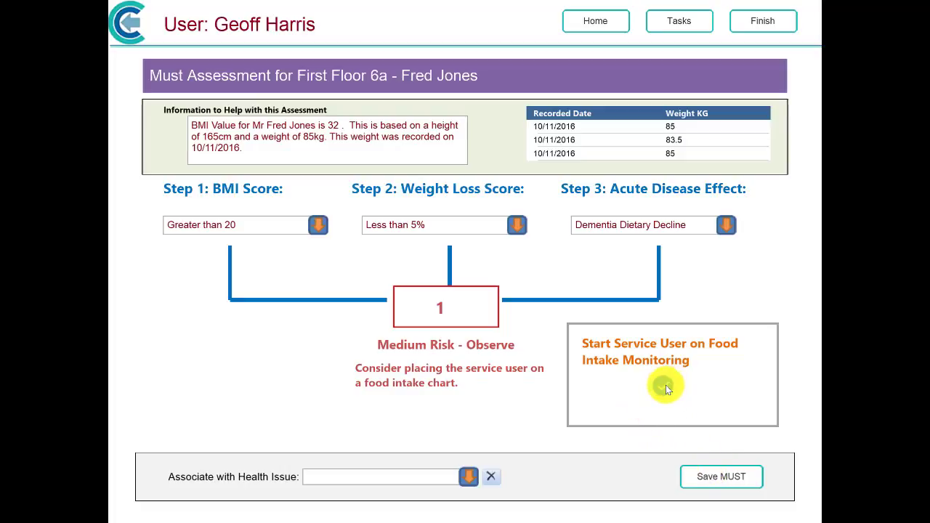
pyautogui.click(515, 226)
pyautogui.click(419, 272)
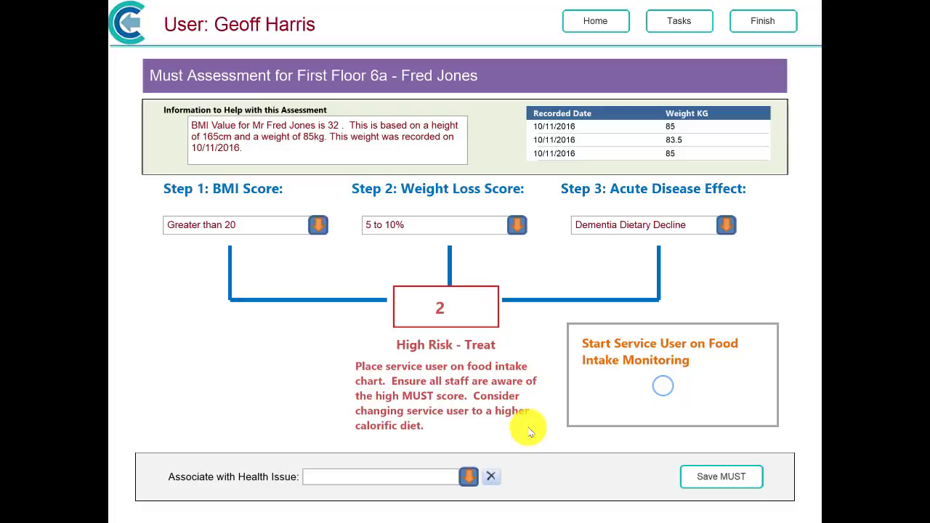
# - Save the MUST assessment, confirm that the entered information is correct, and dismiss the saved notice
pyautogui.click(701, 476)
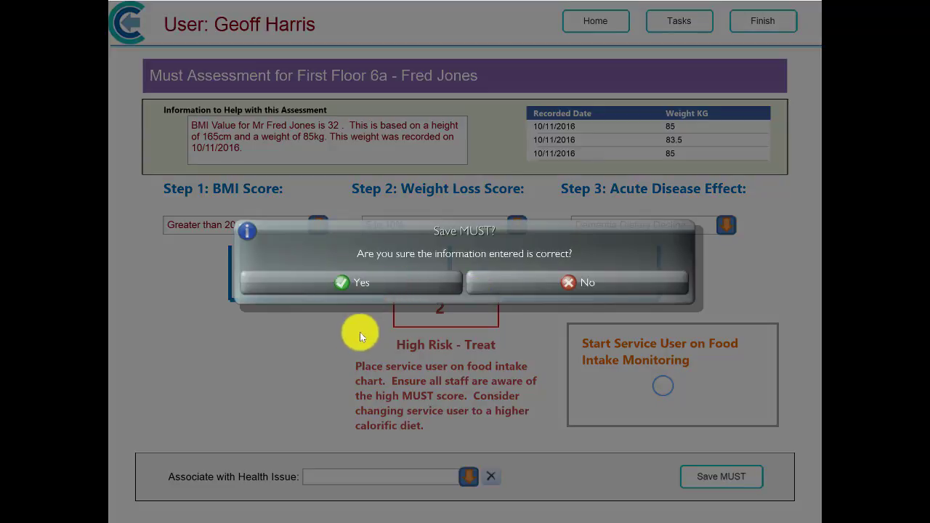
pyautogui.click(349, 276)
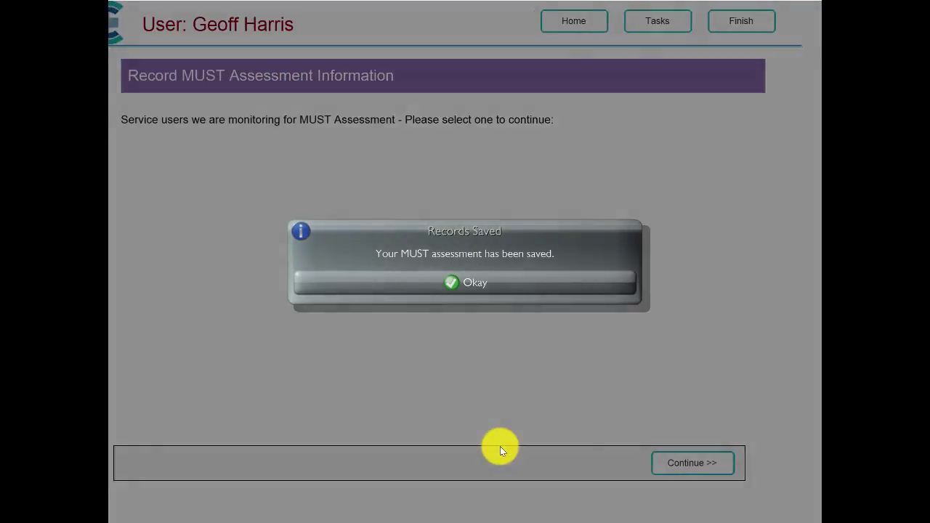
pyautogui.click(476, 282)
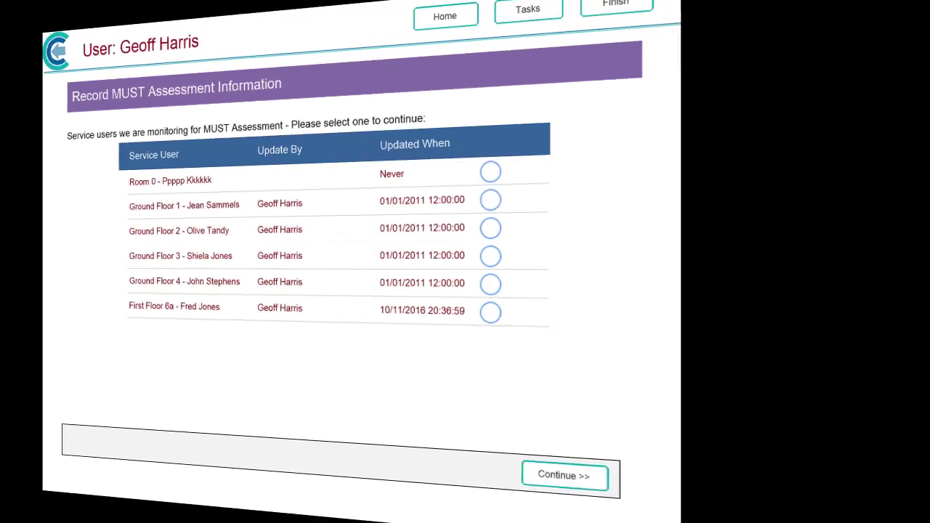